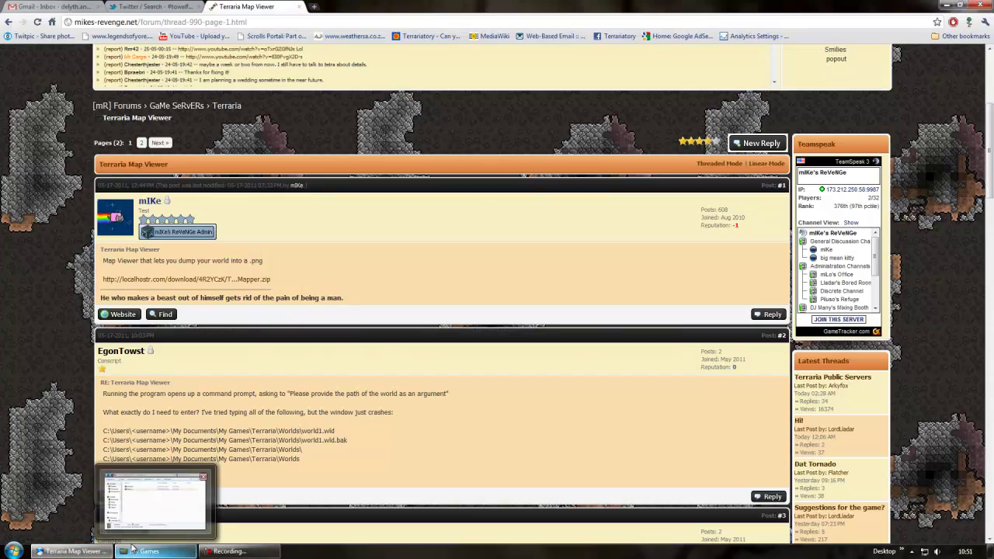
- Minimize the browser and open TerrariaMapper.zip from the desktop in WinRAR
mouse_move(106, 522)
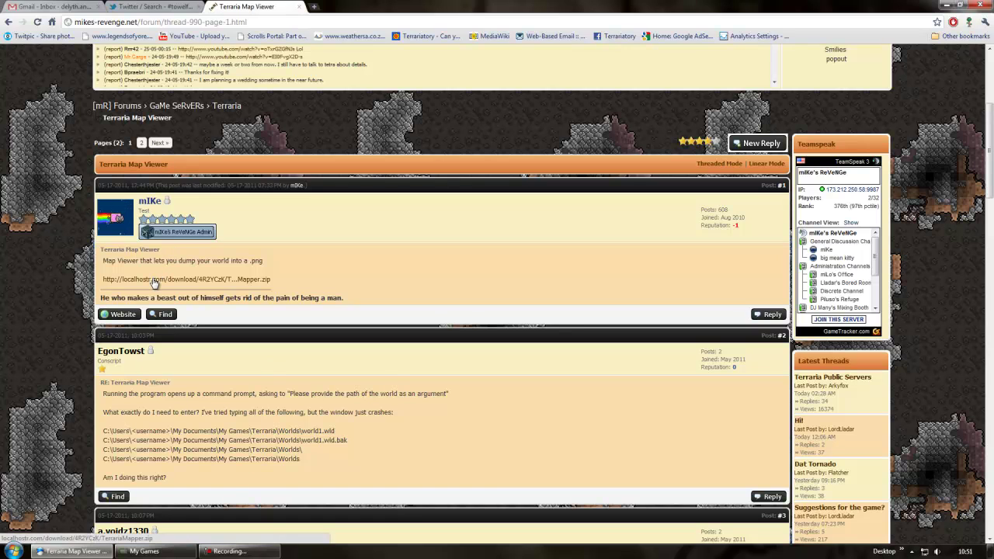
scroll(154, 283, down, 1)
mouse_move(292, 227)
mouse_down()
mouse_move(104, 227)
mouse_move(286, 227)
mouse_up()
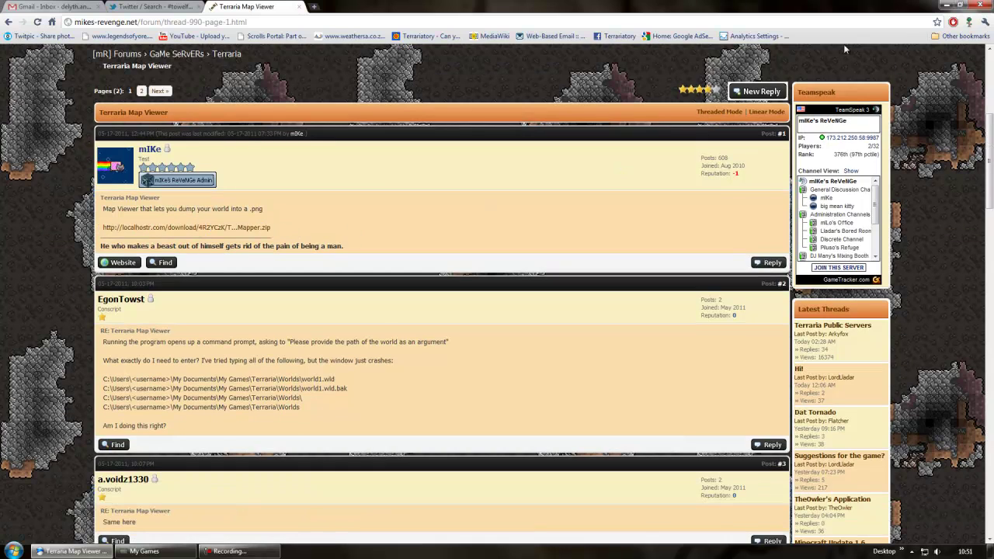
click(74, 551)
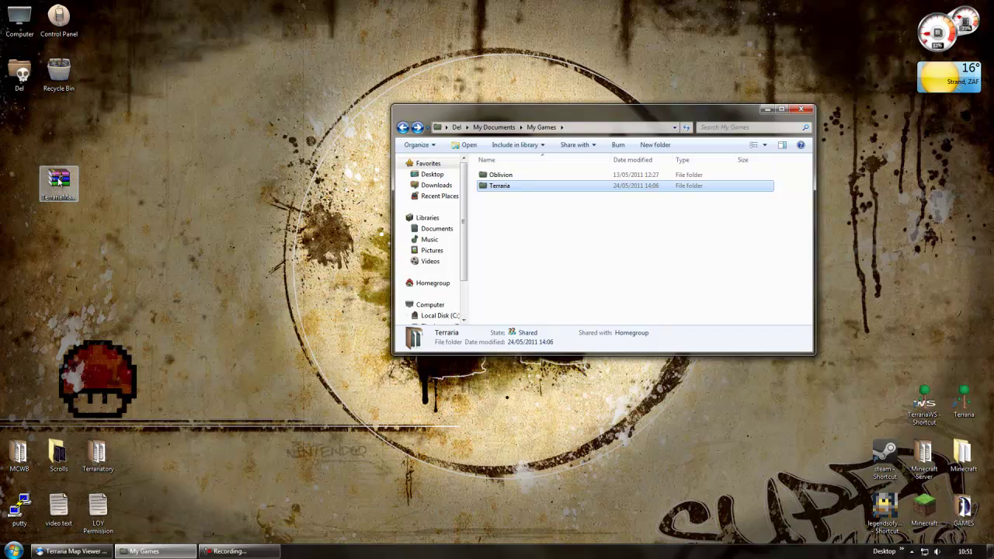
double_click(58, 181)
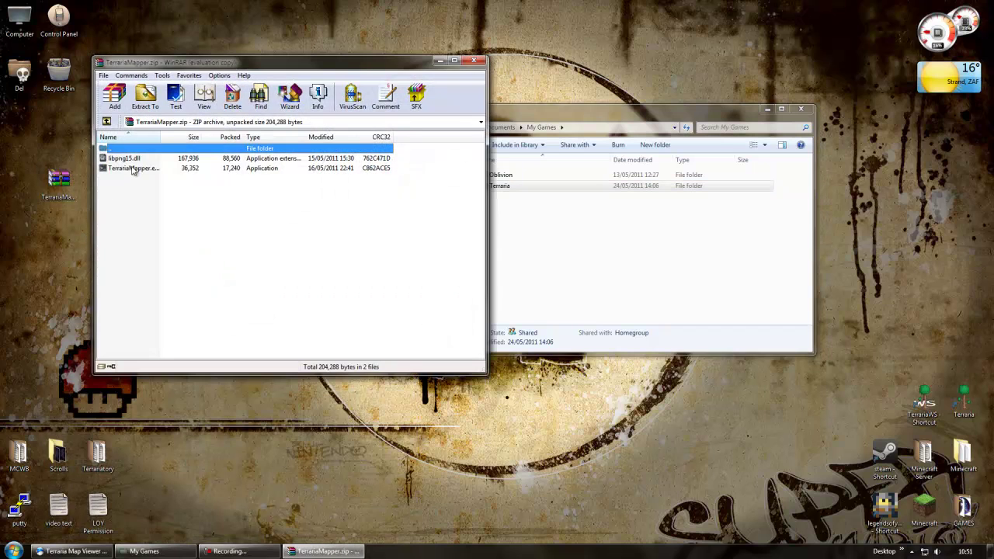
drag(185, 66, 438, 64)
- Create a new desktop folder named 'Terraria Mapper' and open it
right_click(212, 202)
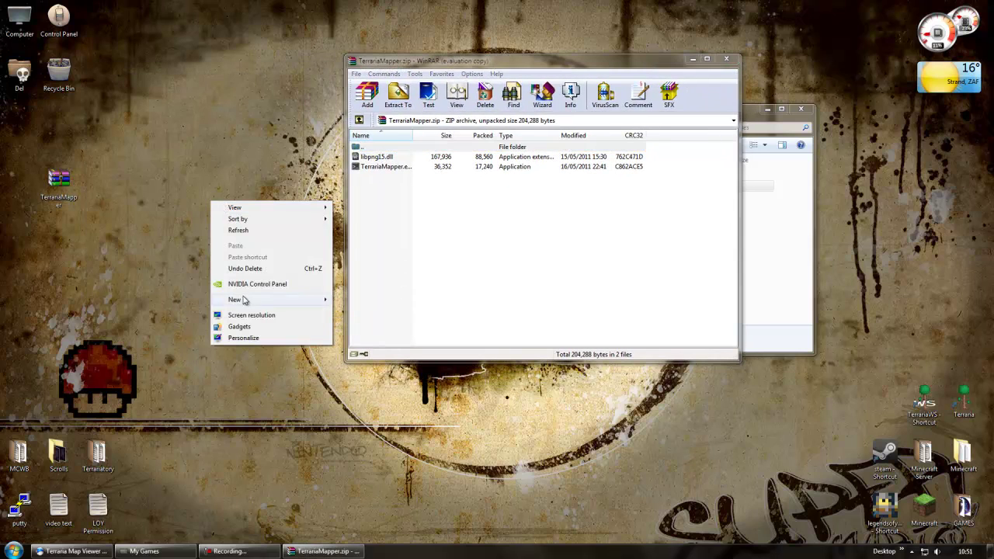
mouse_move(250, 304)
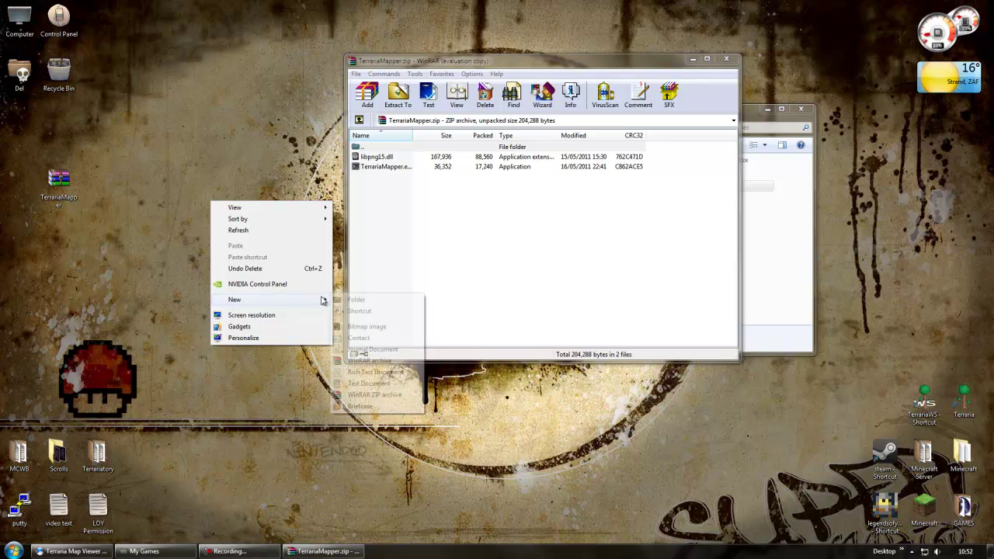
click(354, 300)
text(Terraria Mapper)
key(Return)
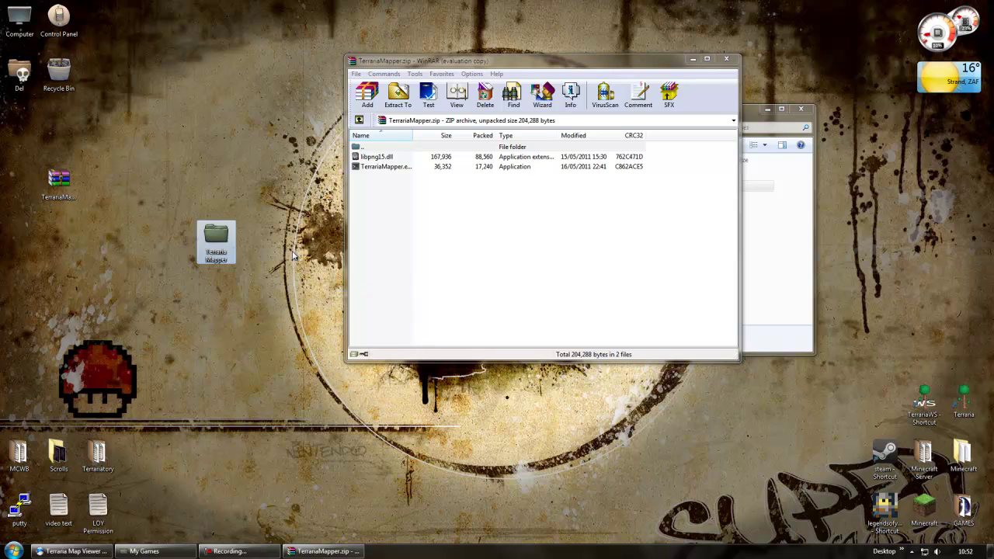
double_click(219, 235)
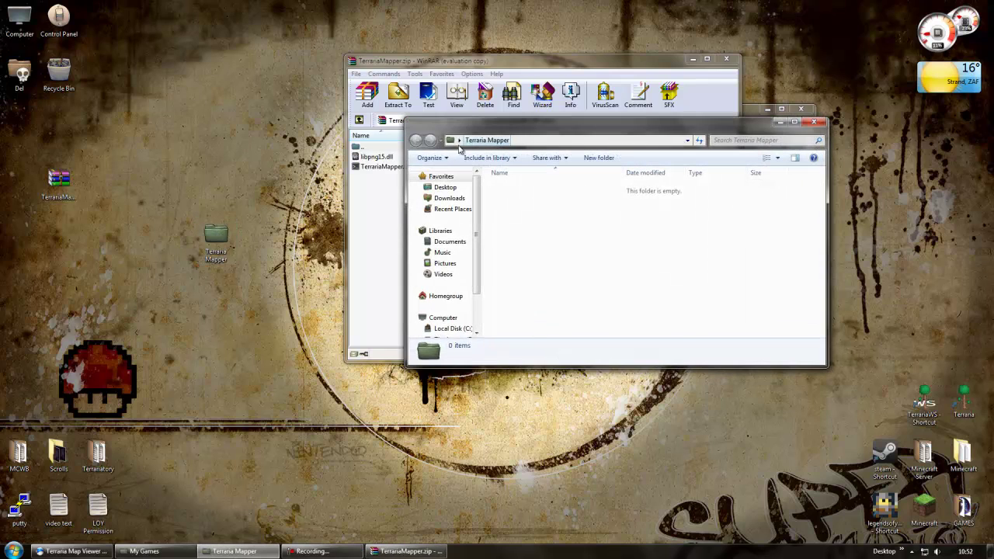
- Drag libpng15.dll and TerrariaMapper from the archive into the Terraria Mapper folder, then close WinRAR
click(391, 181)
key(ctrl+a)
drag(381, 166, 88, 51)
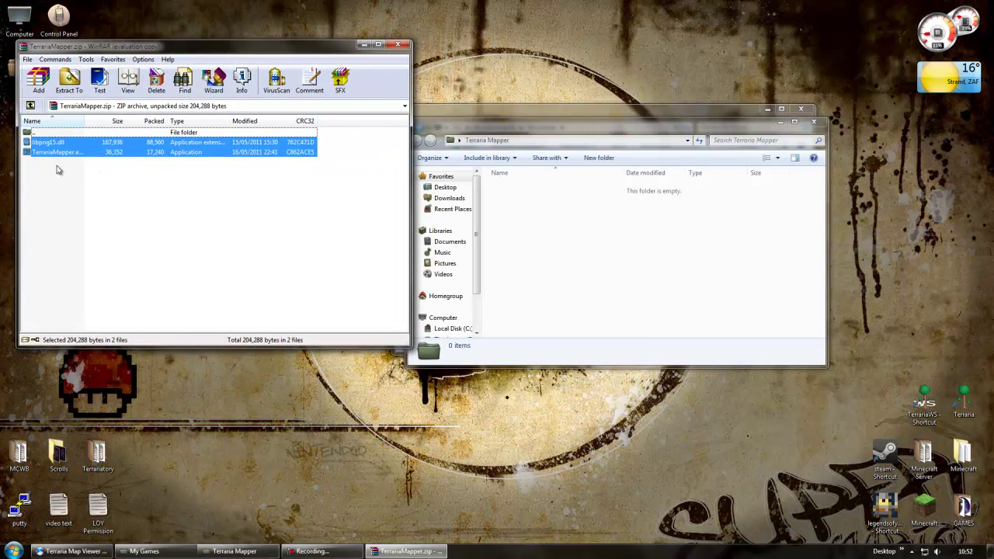
drag(53, 152, 53, 152)
drag(541, 281, 528, 271)
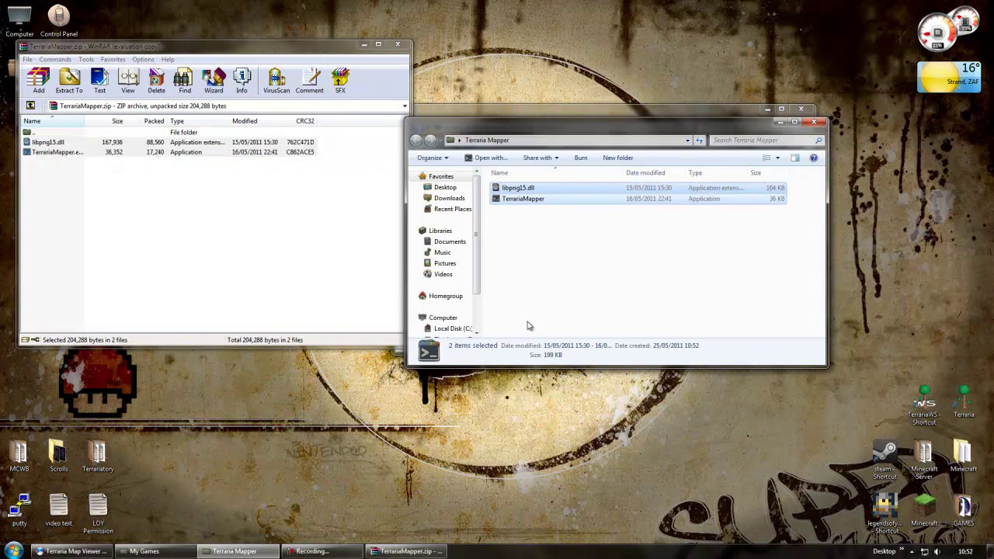
click(397, 45)
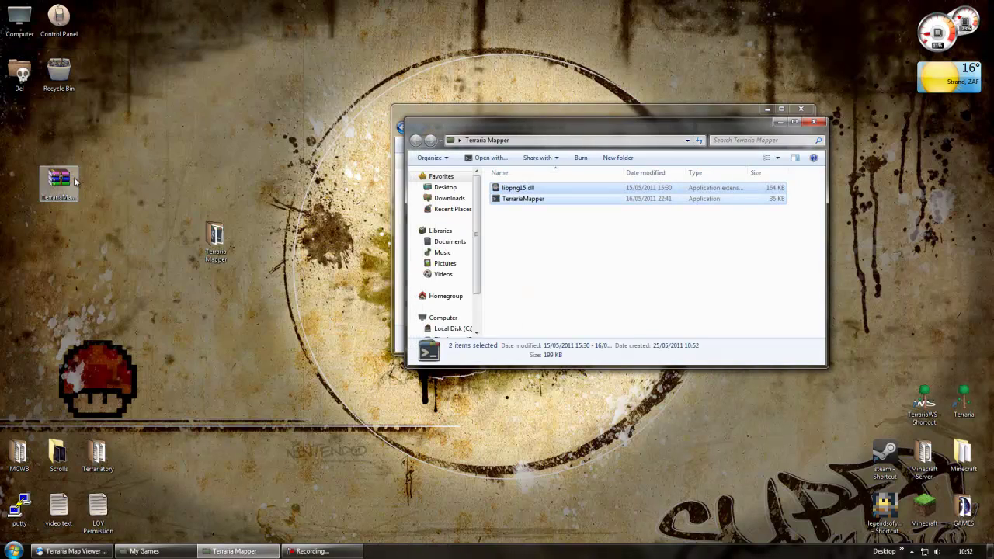
- Move the zip icon under the top-left desktop icons and reposition the Terraria Mapper window
drag(66, 179, 27, 124)
click(490, 140)
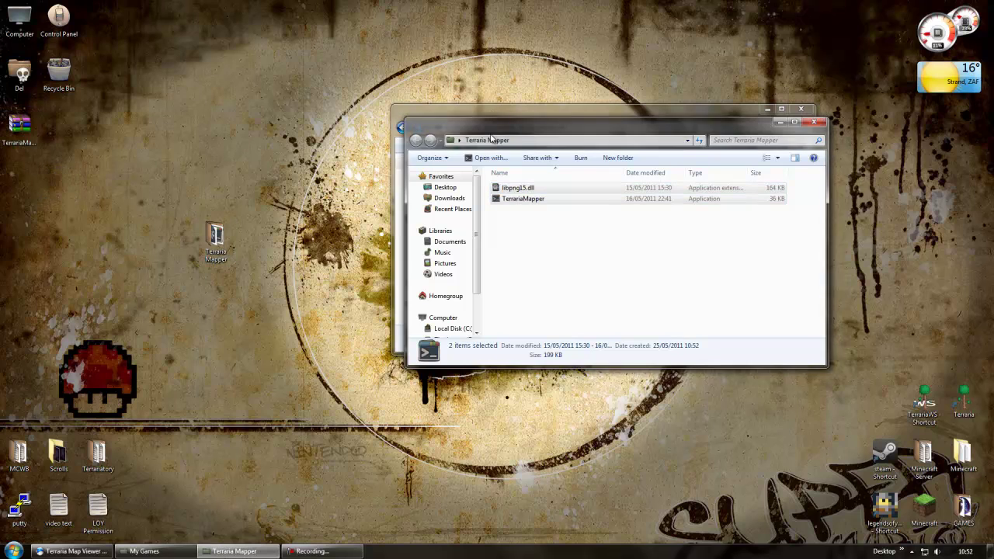
drag(490, 138, 288, 210)
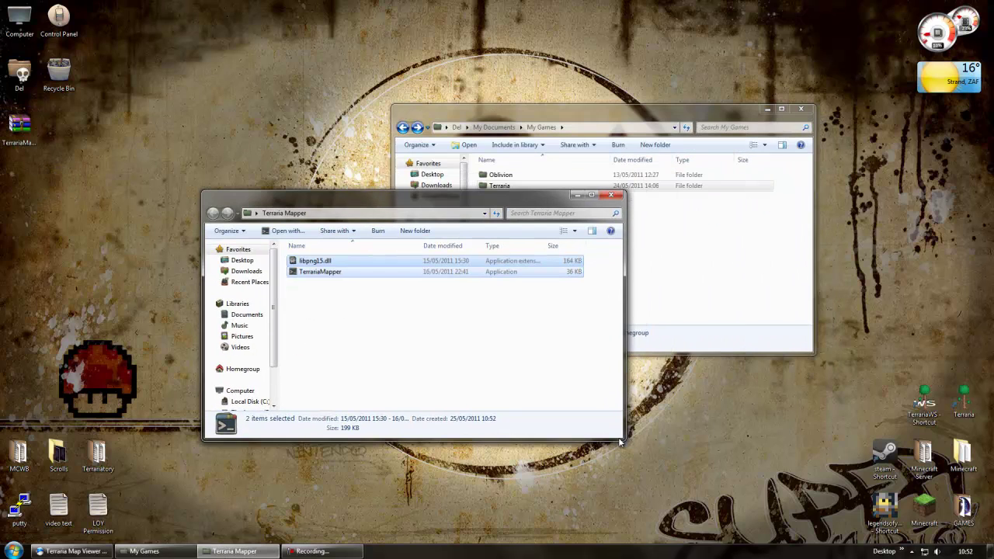
- Browse from My Games into Terraria > Worlds, arranging both folder windows side by side
drag(623, 438, 510, 437)
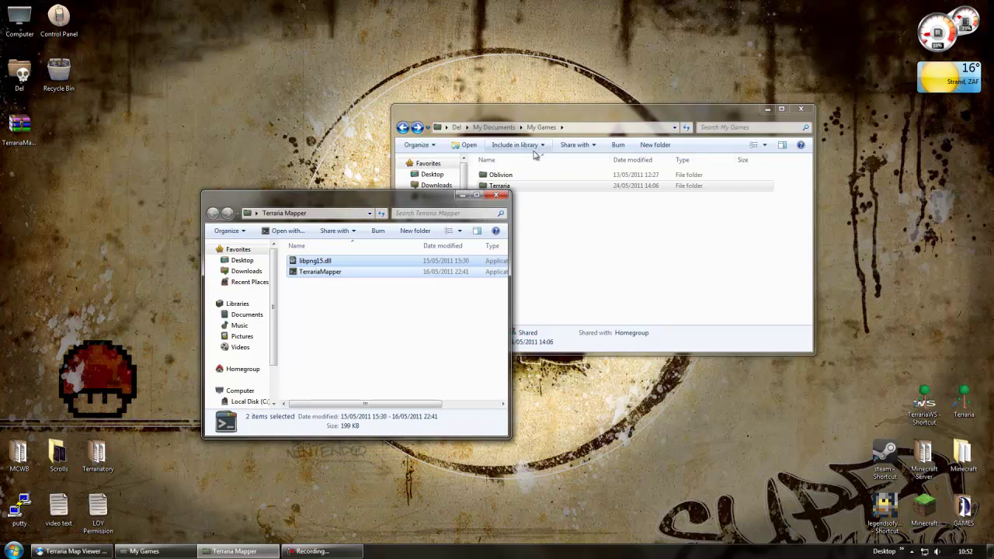
drag(535, 134, 624, 87)
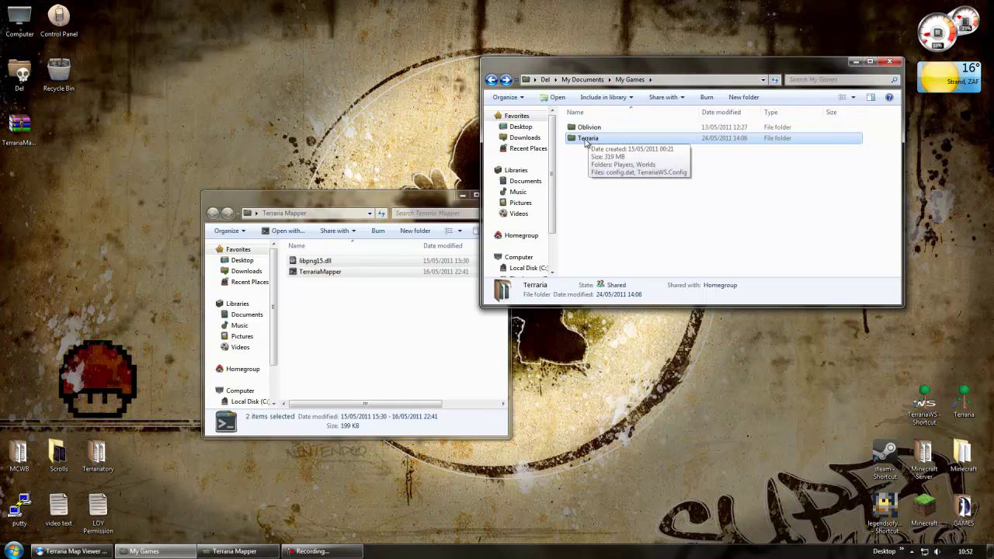
double_click(587, 138)
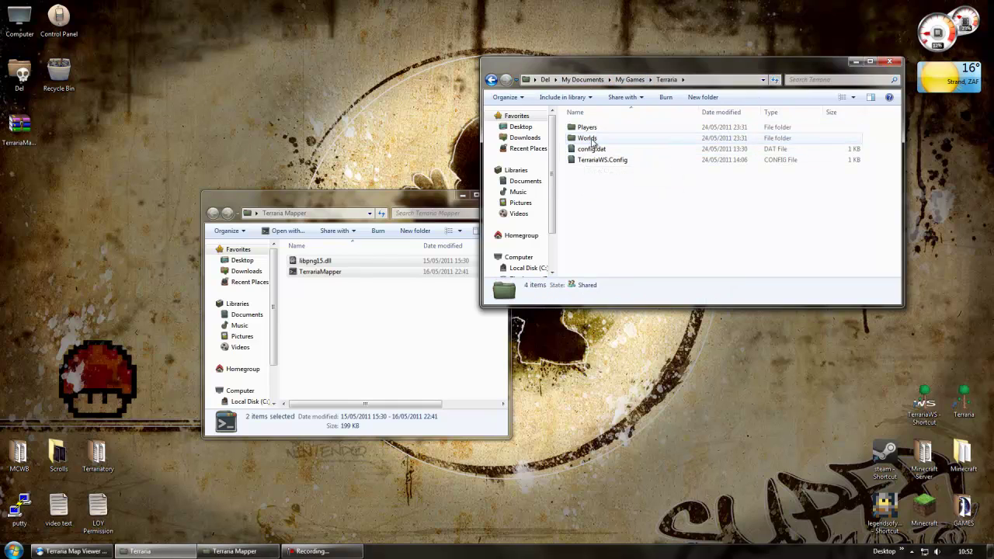
double_click(588, 138)
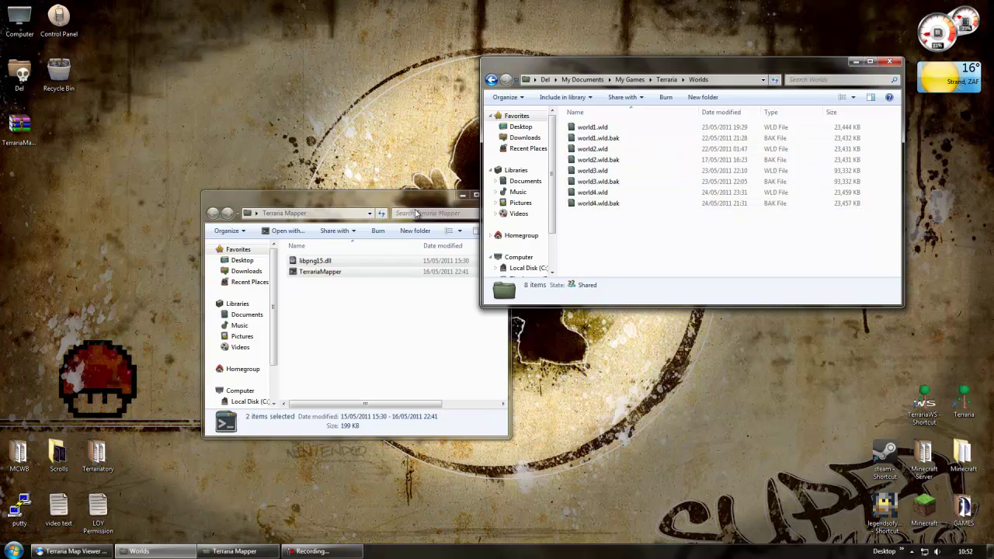
drag(380, 205, 292, 53)
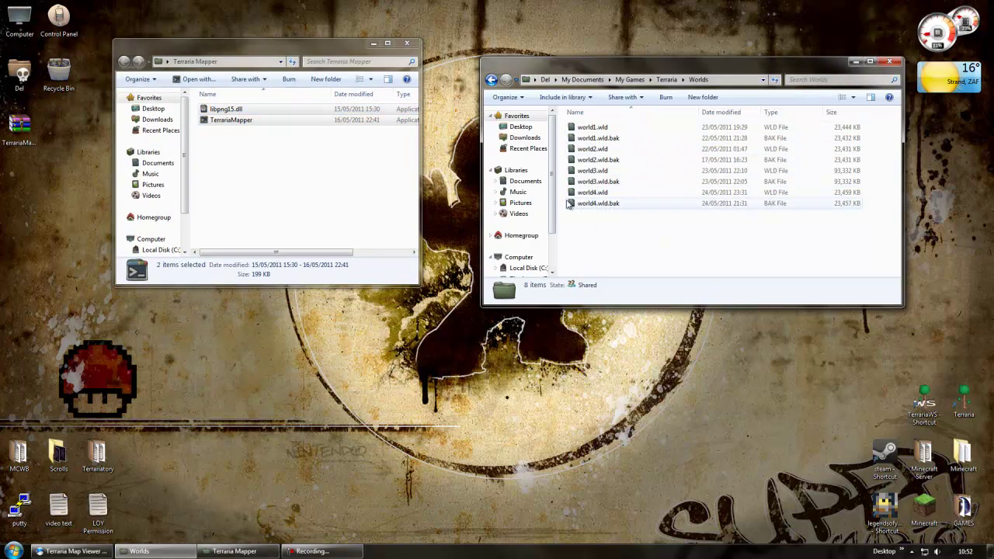
- Right-drag world4.wld.bak into the Terraria Mapper folder and choose Copy here
drag(583, 204, 633, 203)
drag(419, 200, 323, 194)
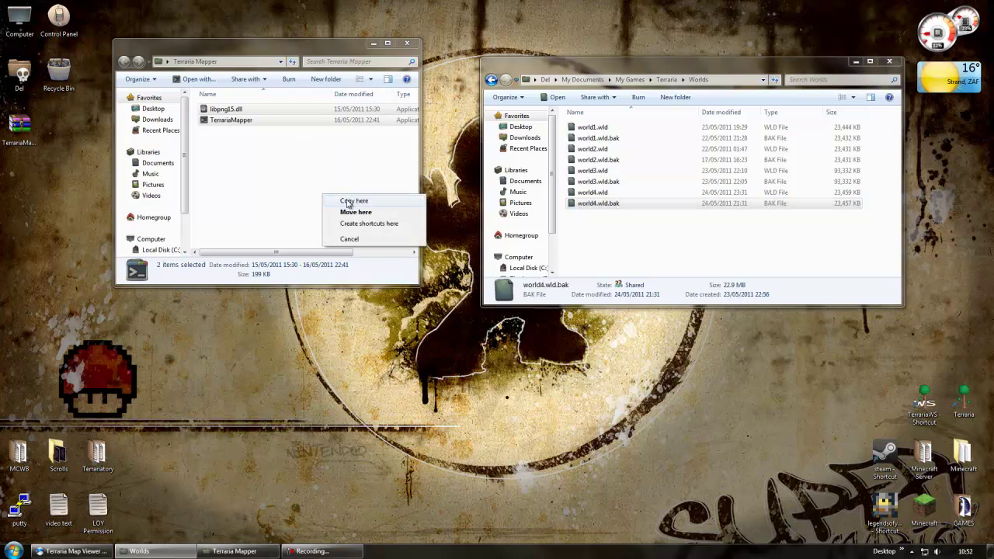
click(334, 198)
click(240, 189)
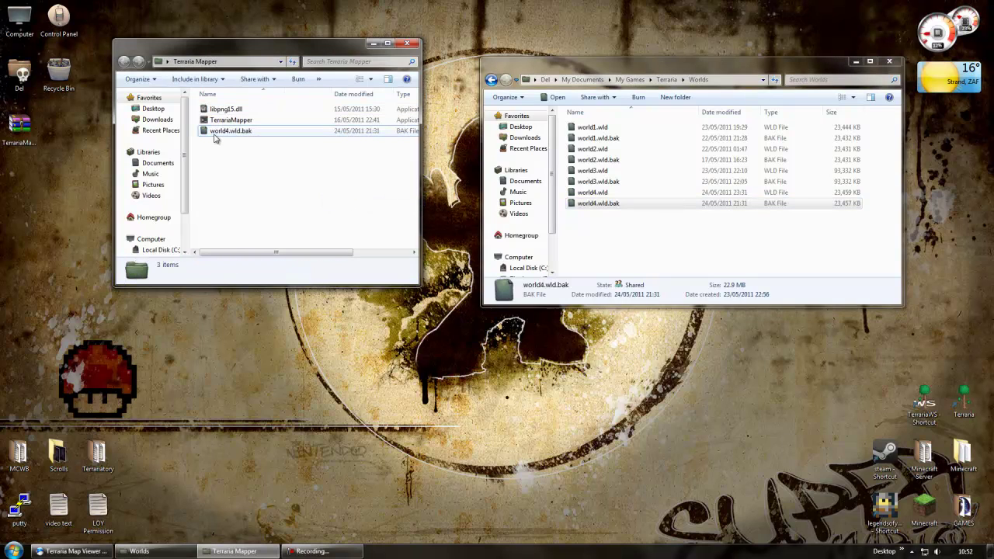
- Drop world4.wld.bak onto TerrariaMapper to render the Beanville PNG, then select the new image
drag(210, 132, 226, 126)
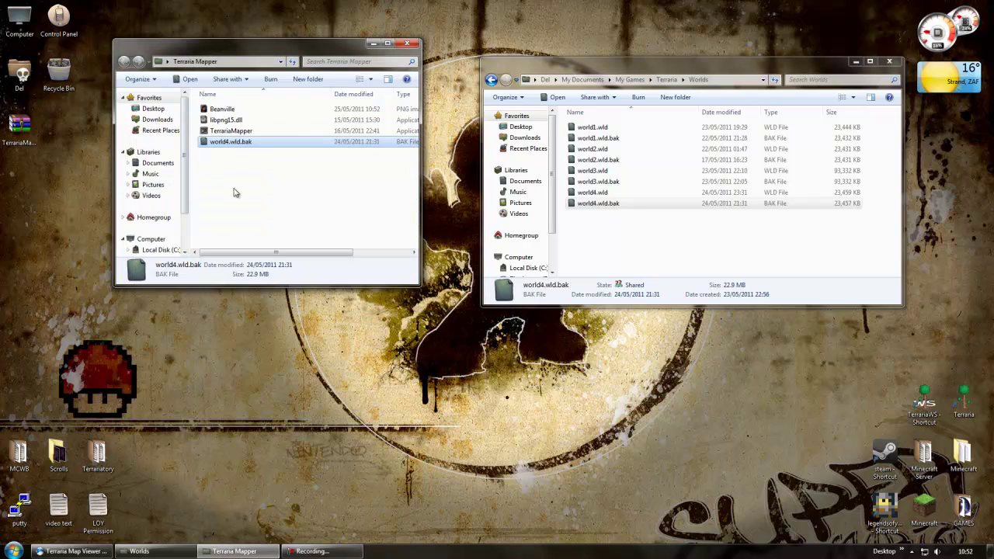
click(230, 110)
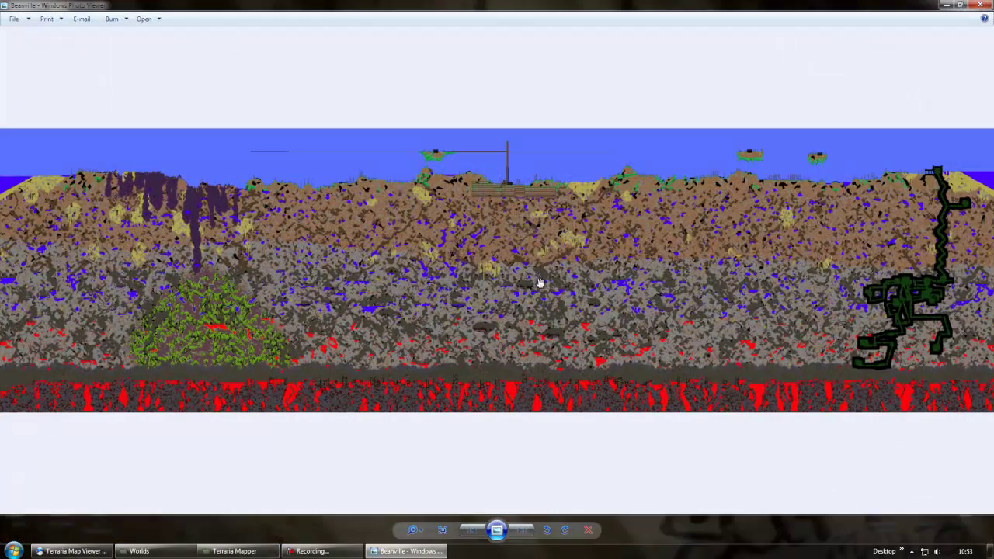
- Zoom into the Beanville map, panning across the surface, floating islands, vine shaft and lava layers
scroll(514, 293, up, 4)
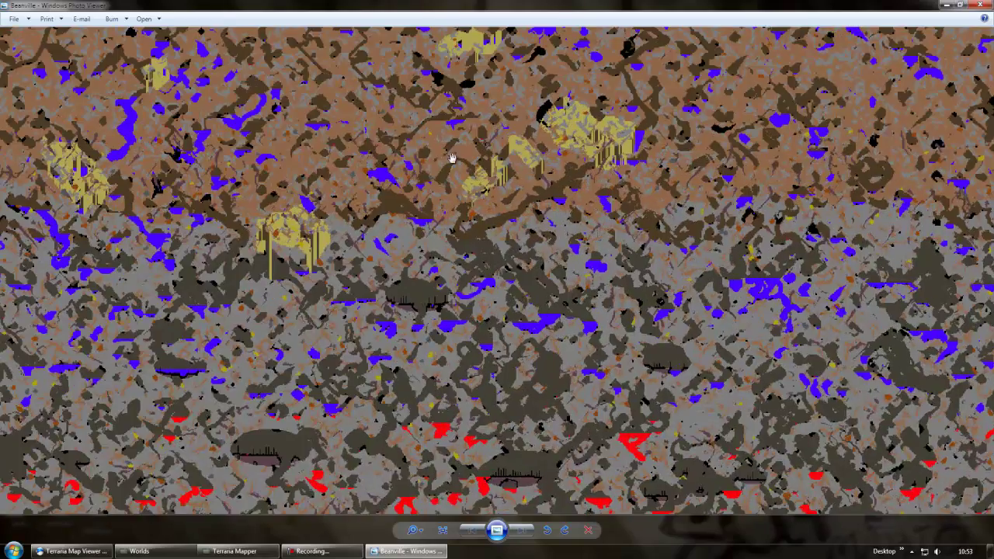
drag(451, 159, 506, 430)
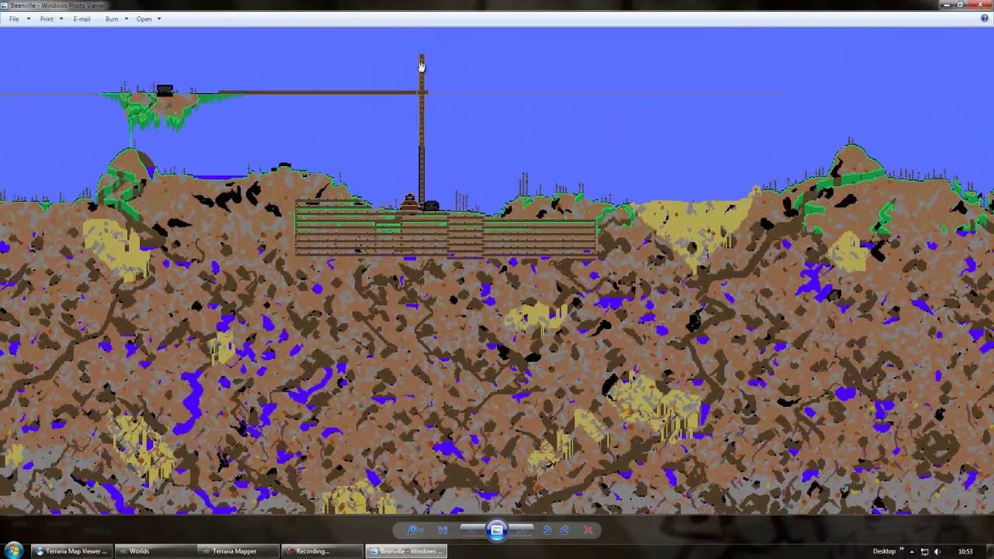
drag(604, 175, 323, 185)
drag(643, 126, 419, 186)
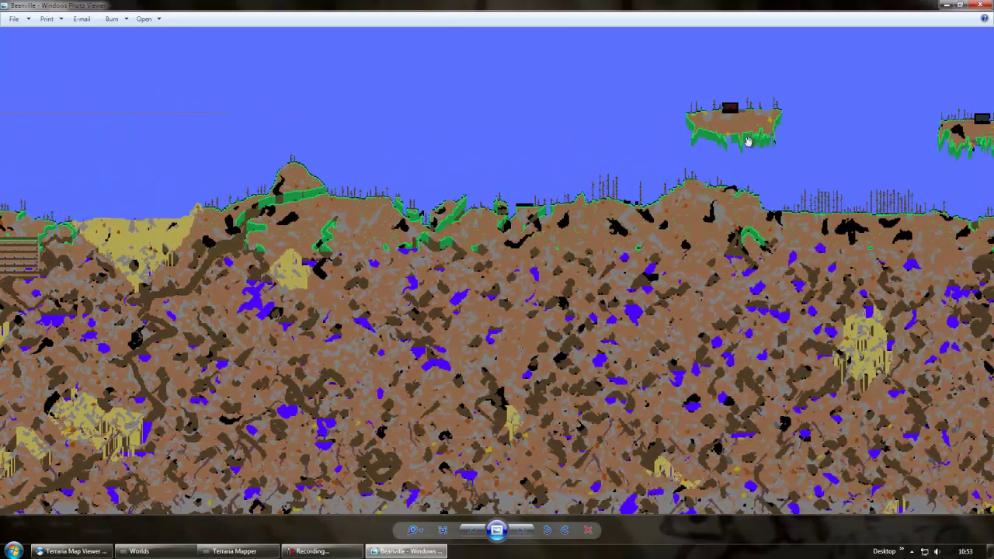
drag(769, 137, 355, 161)
drag(565, 204, 449, 115)
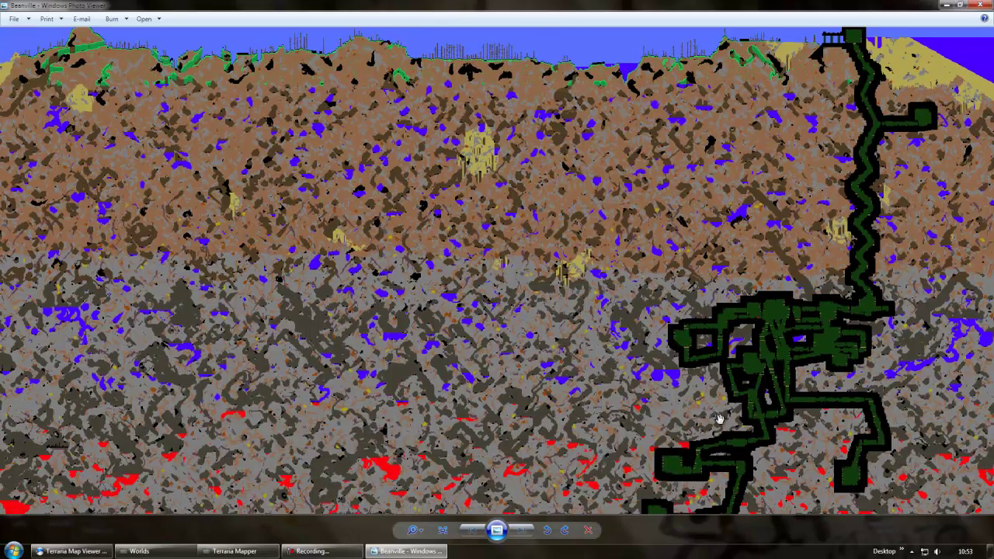
scroll(660, 406, down, 5)
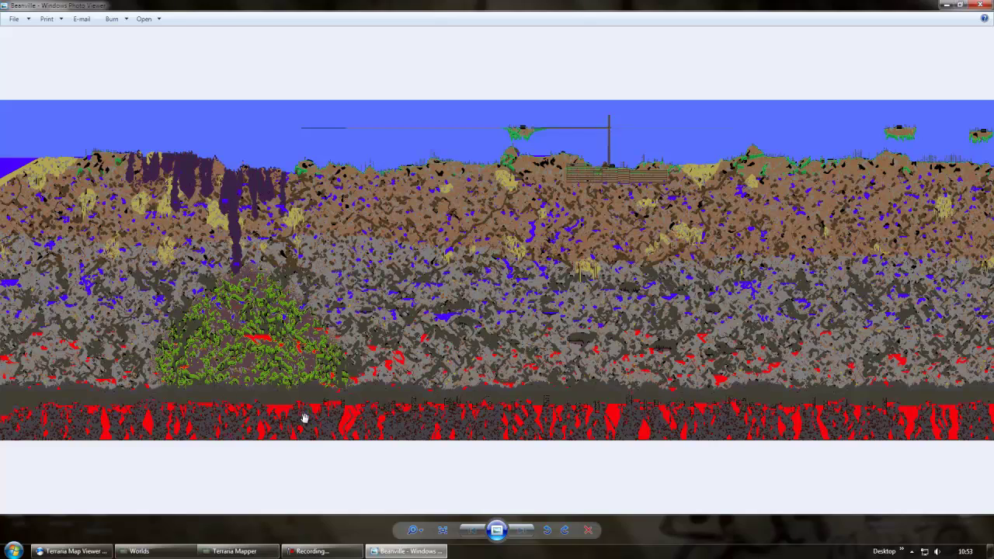
drag(562, 359, 371, 319)
- Zoom back in on the surface house, then pan to the hills, sandy desert and platforms
scroll(434, 349, up, 3)
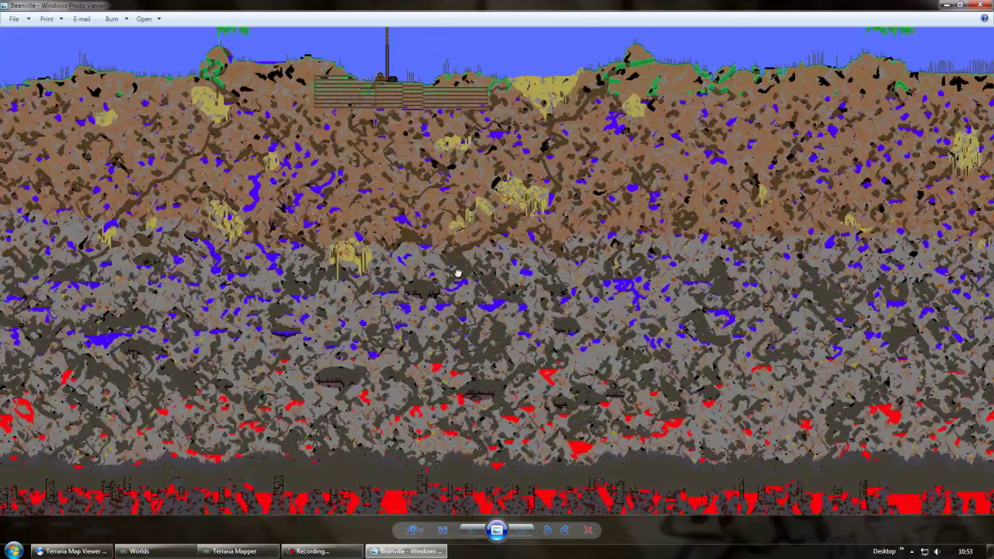
scroll(401, 260, up, 5)
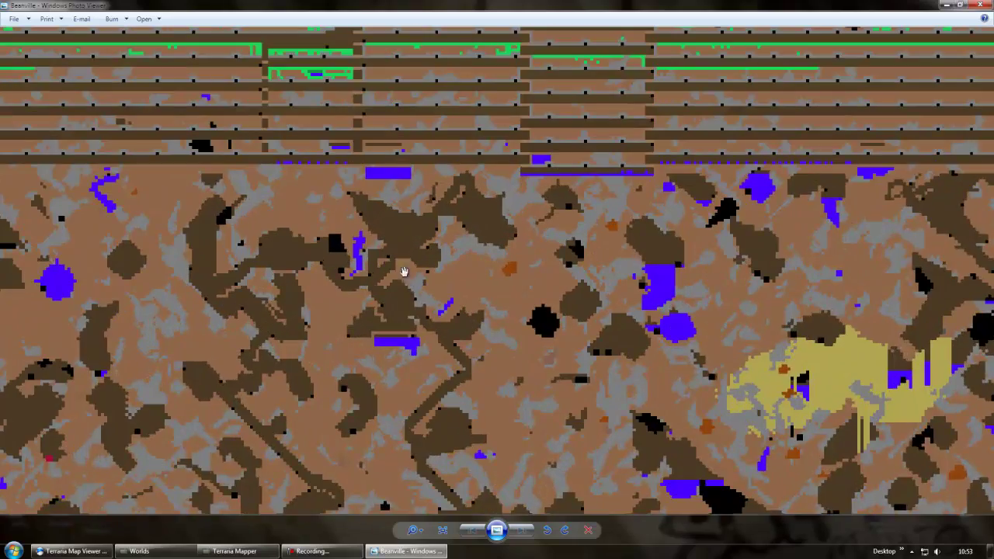
drag(403, 271, 452, 477)
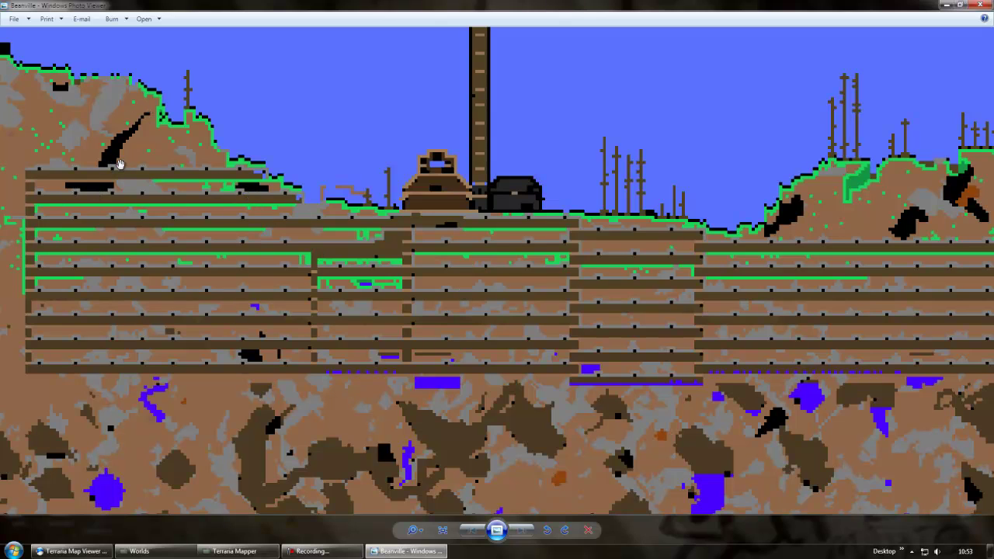
drag(775, 339, 516, 354)
drag(746, 238, 520, 256)
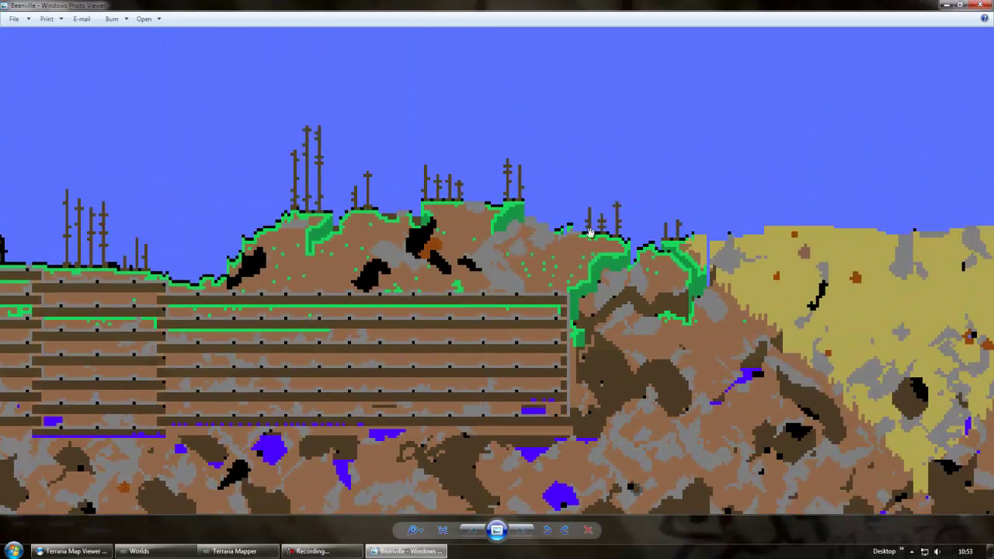
drag(846, 291, 615, 310)
drag(381, 307, 685, 274)
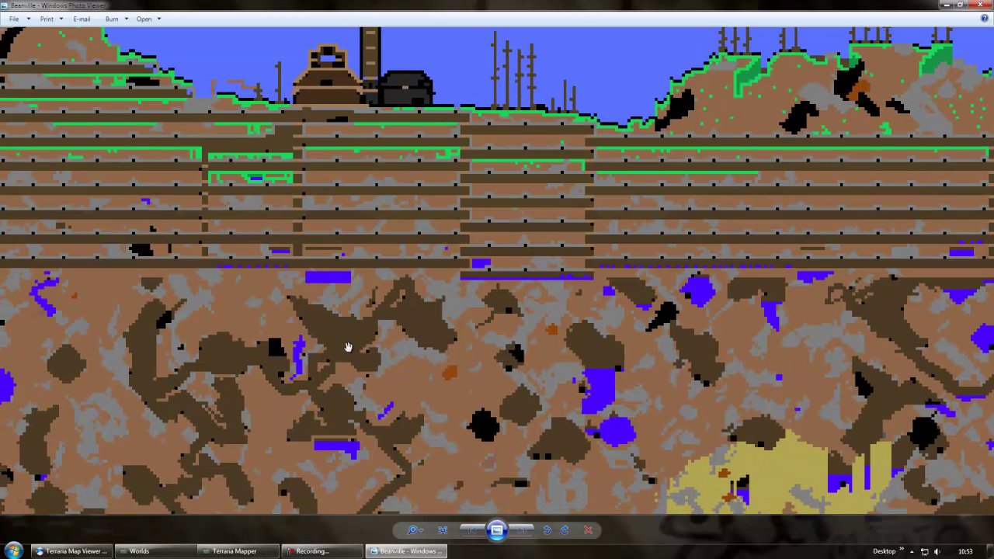
drag(413, 324, 535, 431)
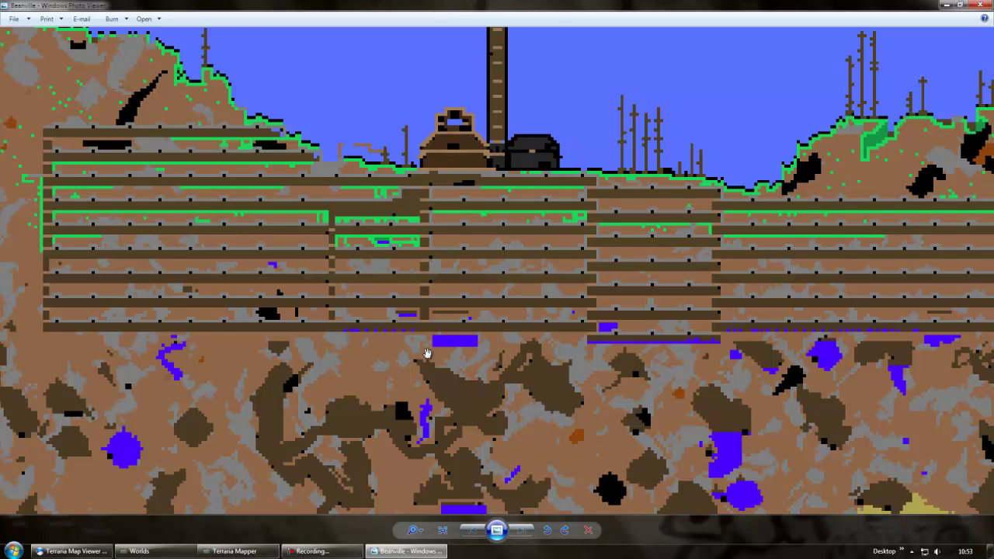
scroll(425, 245, down, 3)
scroll(415, 412, up, 4)
- Close Beanville, move world3.wld.bak into Terraria Mapper, render it with TerrariaMapper, and open Pixieville
click(987, 4)
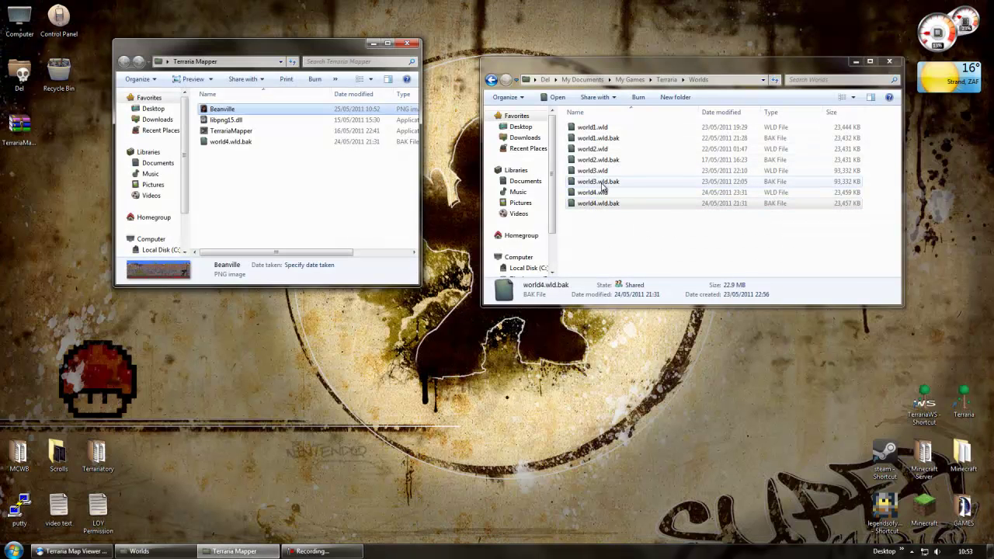
drag(603, 184, 267, 184)
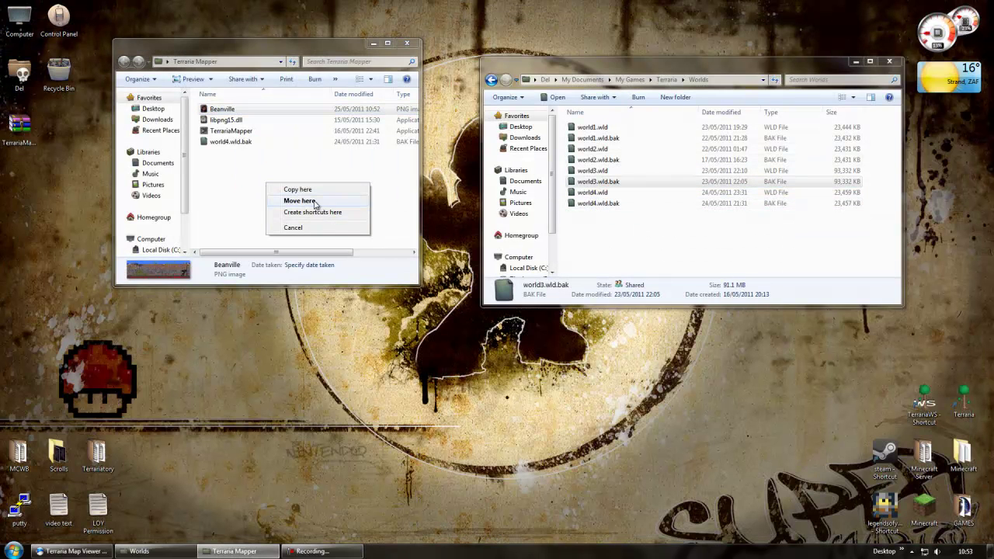
click(314, 202)
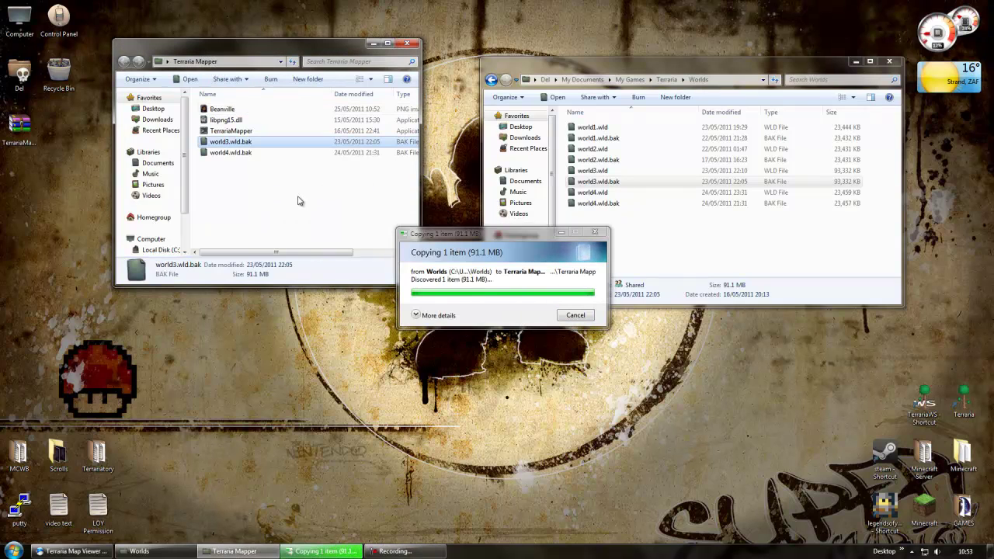
drag(229, 148, 227, 135)
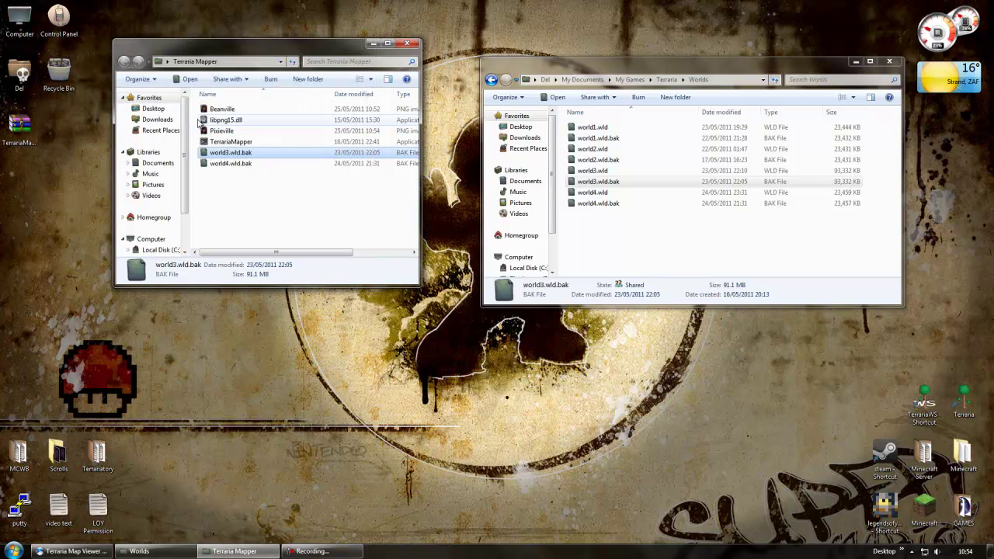
double_click(222, 131)
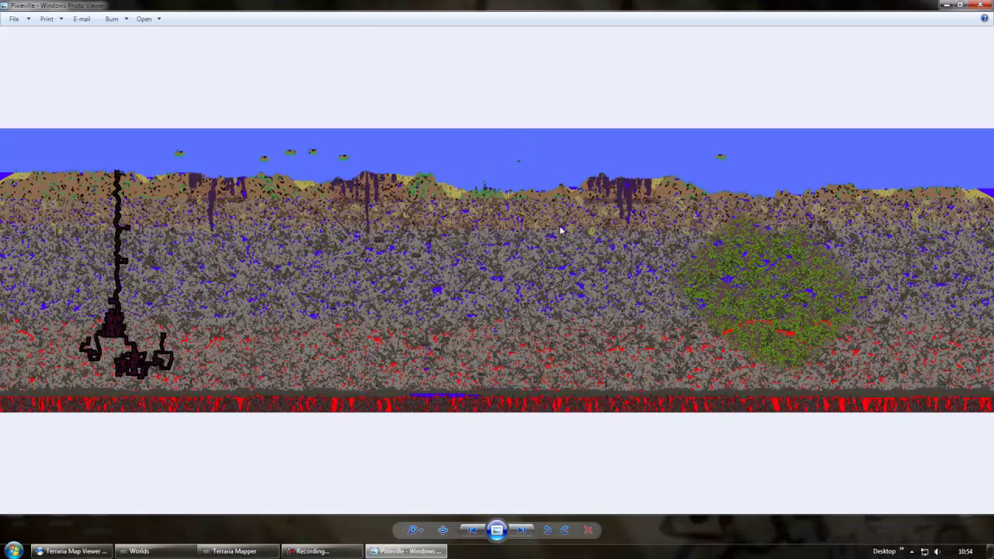
- Zoom into the Pixieville surface and center on its houses and buildings
scroll(525, 234, up, 4)
drag(536, 228, 421, 347)
drag(373, 189, 501, 189)
scroll(446, 291, up, 3)
drag(377, 199, 519, 365)
scroll(518, 364, up, 4)
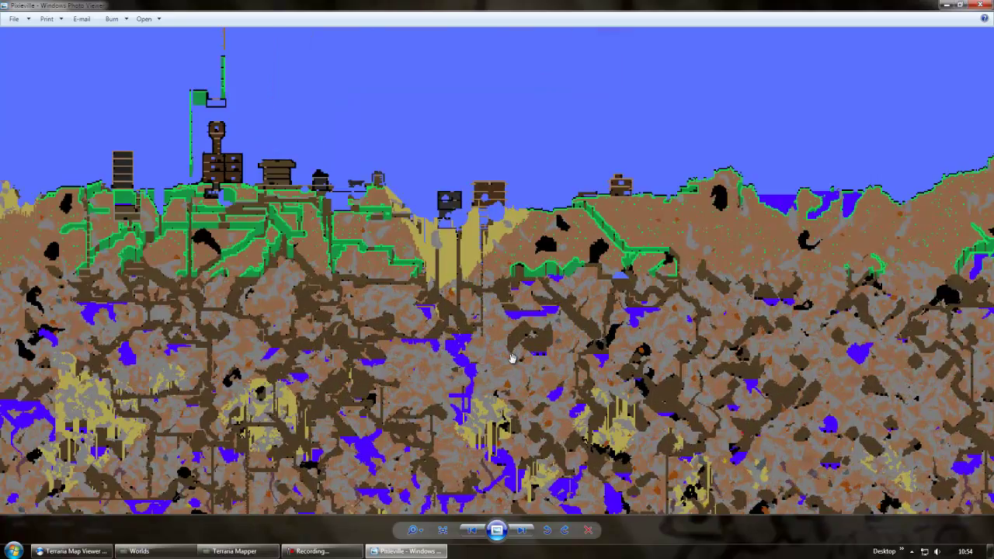
scroll(511, 359, up, 2)
drag(374, 251, 454, 305)
scroll(356, 264, up, 3)
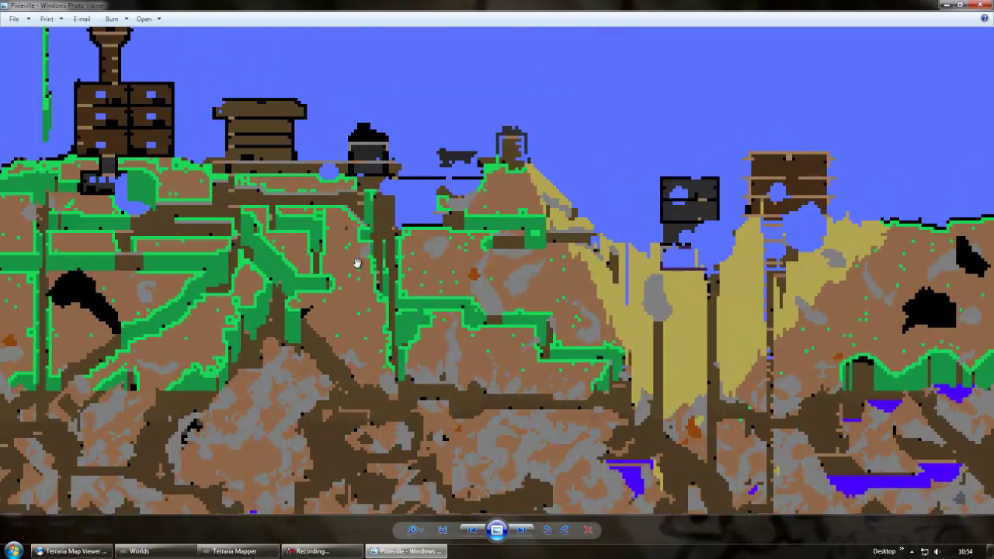
drag(356, 264, 424, 421)
- Pan through the green grass tunnels, then zoom out to reveal the underground layers
drag(337, 158, 409, 257)
scroll(406, 227, down, 2)
scroll(406, 228, down, 2)
drag(466, 369, 224, 399)
scroll(738, 362, down, 4)
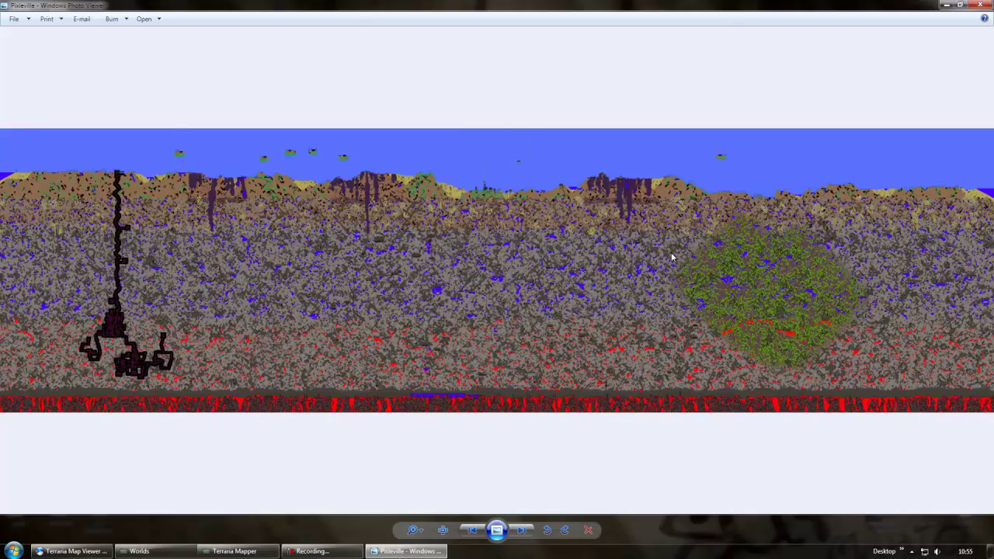
- Briefly pan across Pixieville, then zoom out until the whole map fits the window
scroll(673, 258, up, 3)
drag(776, 288, 528, 259)
scroll(424, 271, down, 3)
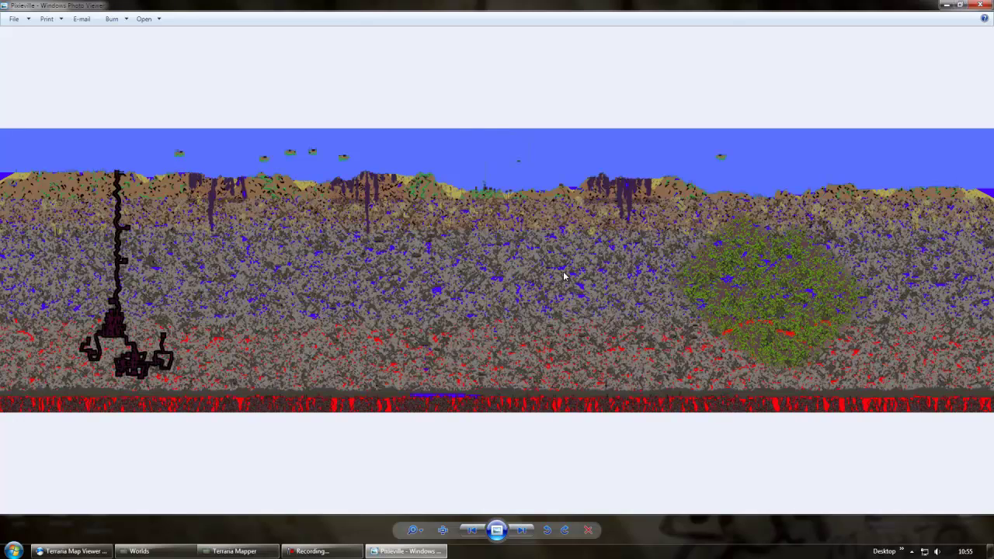